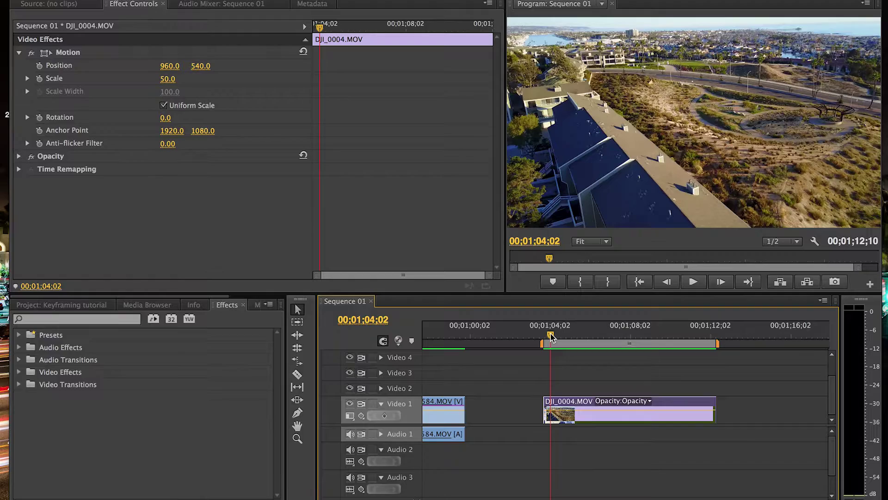
- Preview the sequence, then return the playhead to the drone clip's start
key("space")
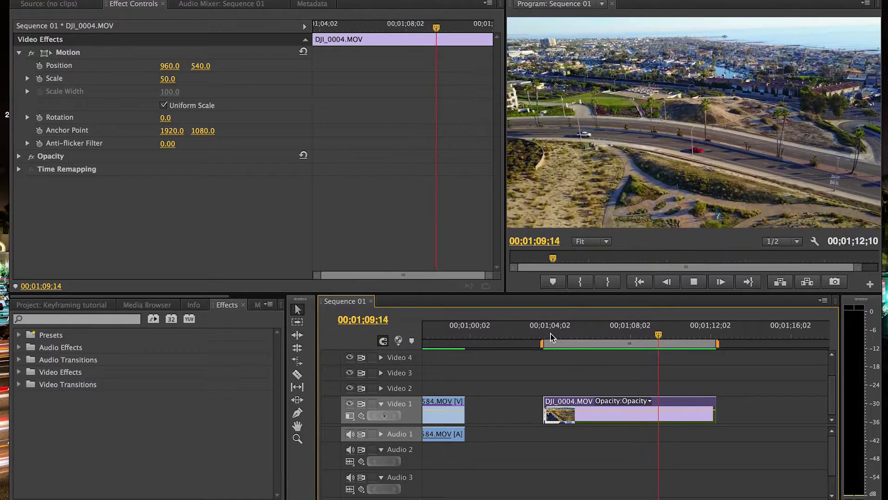
key("space")
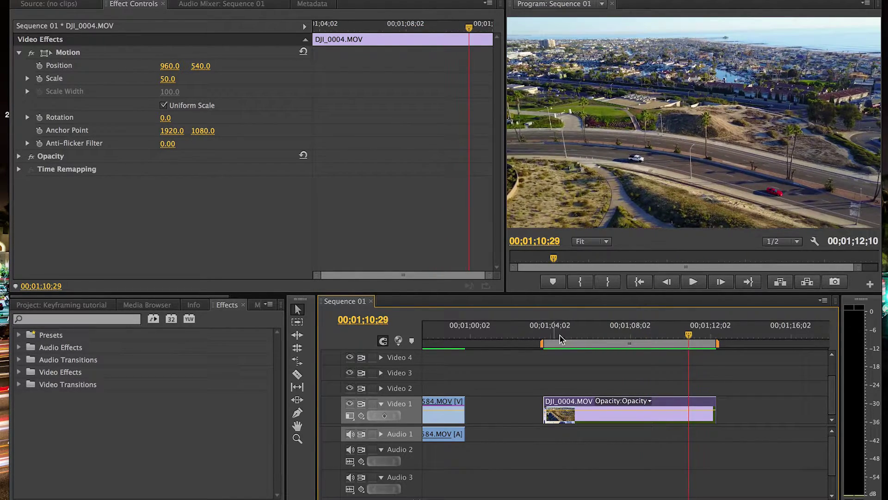
left_click_drag(555, 336, 550, 332)
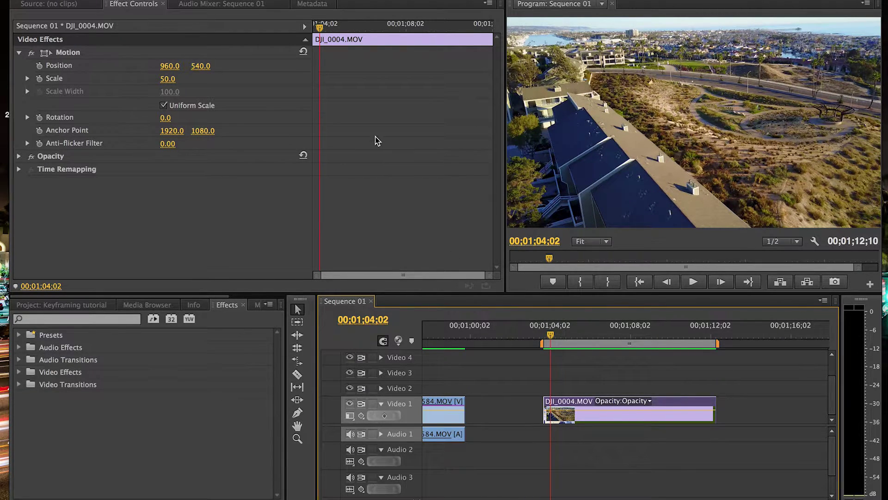
- Expand Motion and set a first Position keyframe at 00;01;04;02 holding 960.0, 540.0
left_click(131, 5)
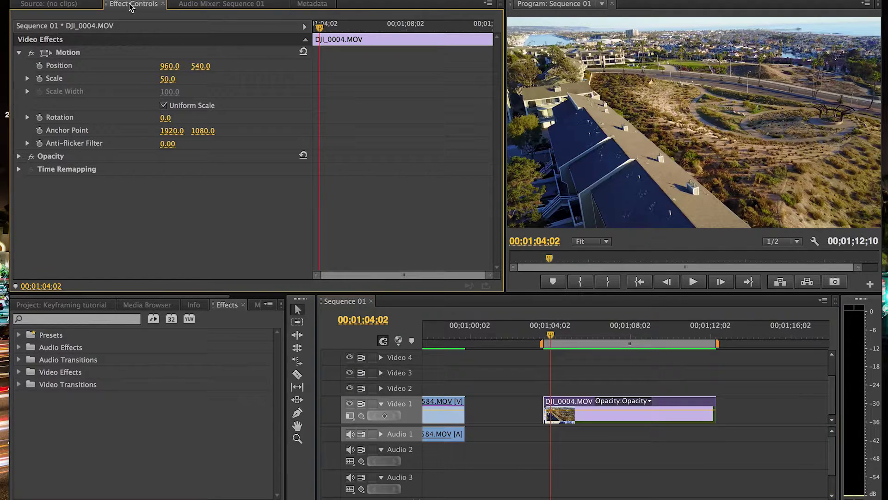
left_click(19, 53)
left_click(20, 52)
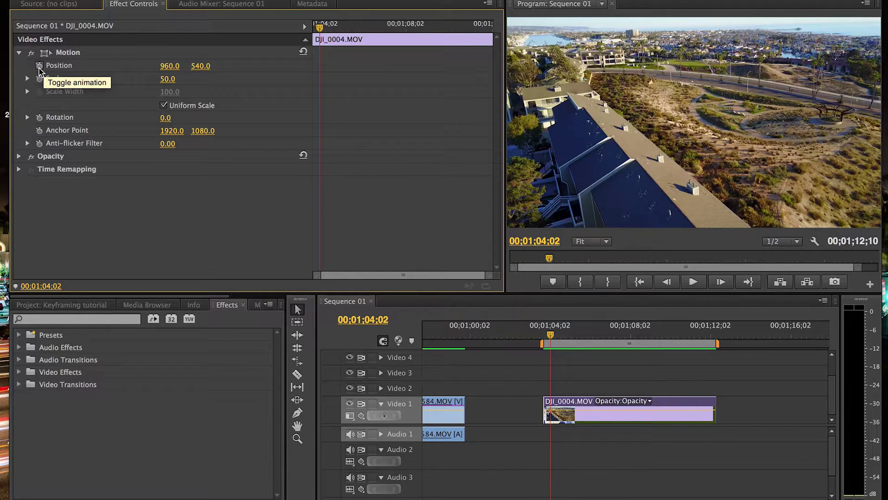
left_click(39, 66)
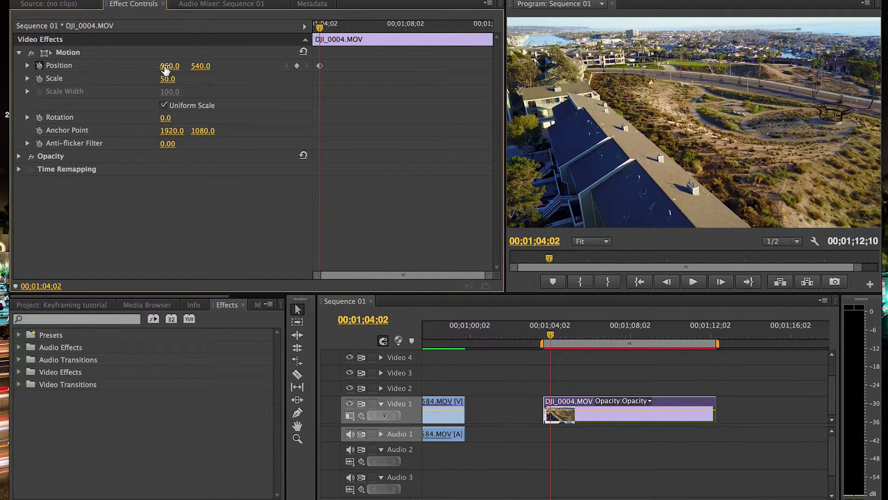
- Add a Position keyframe at 00;01;09;07 and nudge X up to 966.0, keeping Y at 540.0
left_click_drag(320, 28, 431, 31)
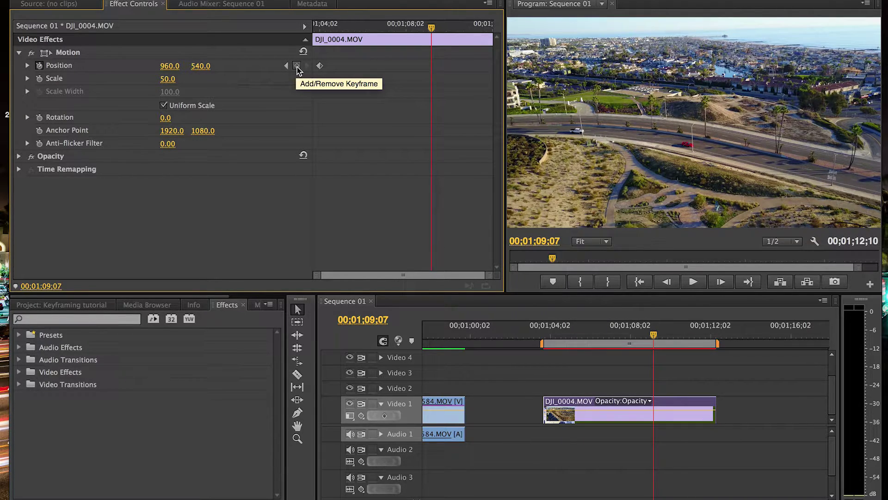
left_click(297, 67)
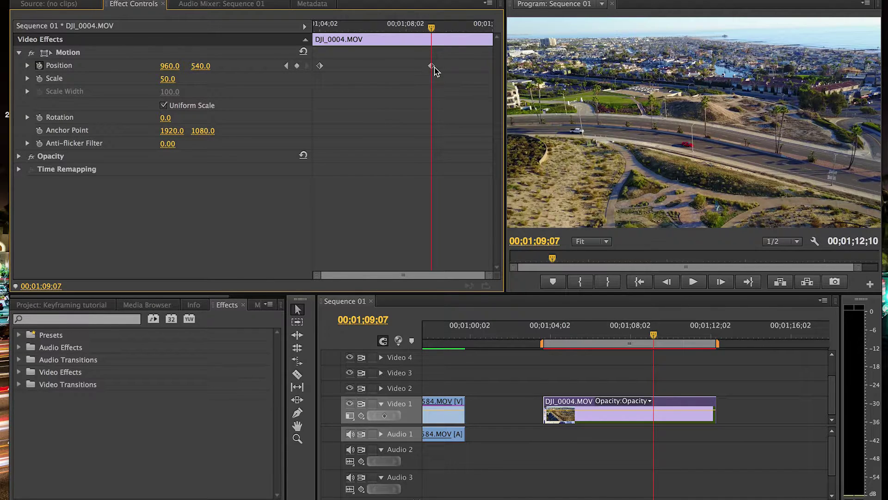
left_click(168, 65)
type("1050")
key("Return")
key("ctrl+z")
left_click_drag(170, 66, 172, 66)
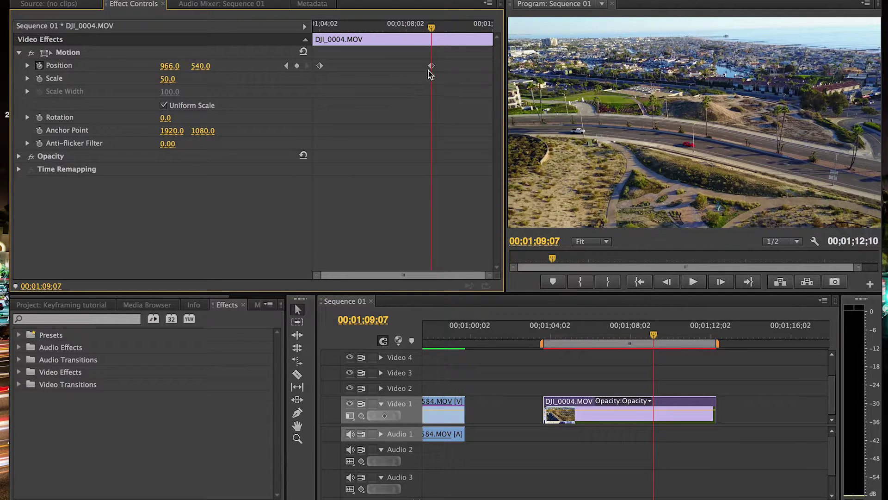
left_click(545, 333)
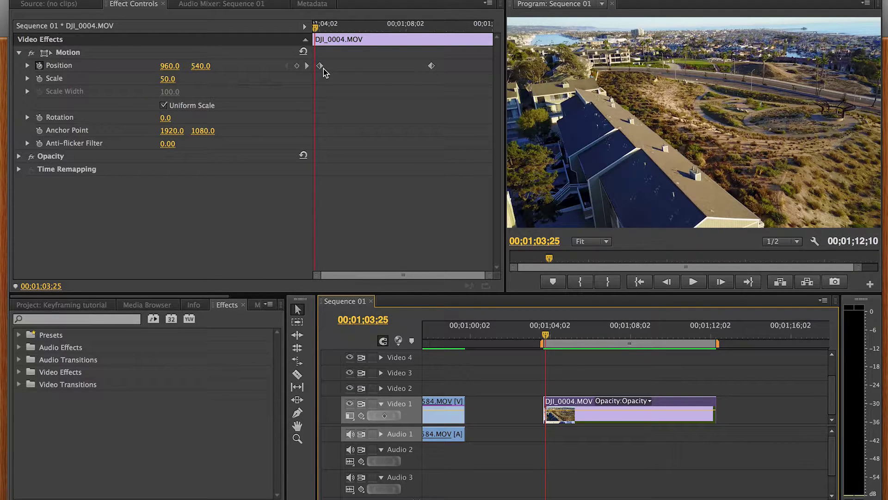
key("space")
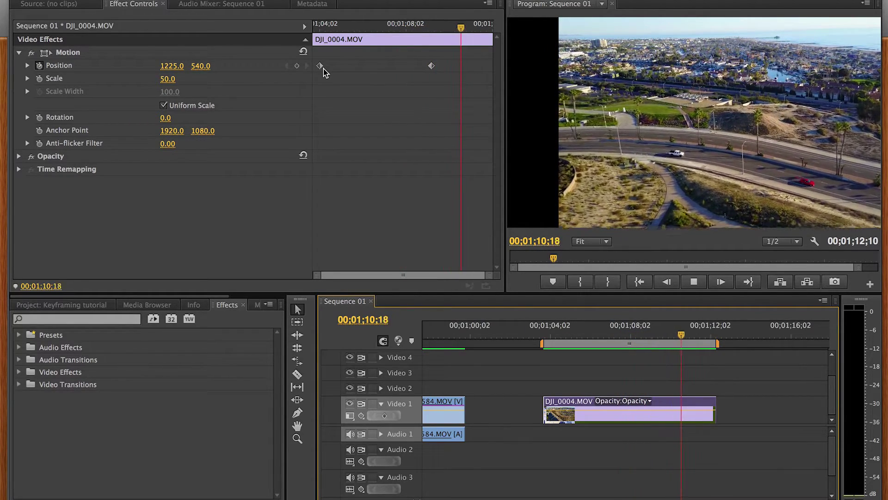
key("space")
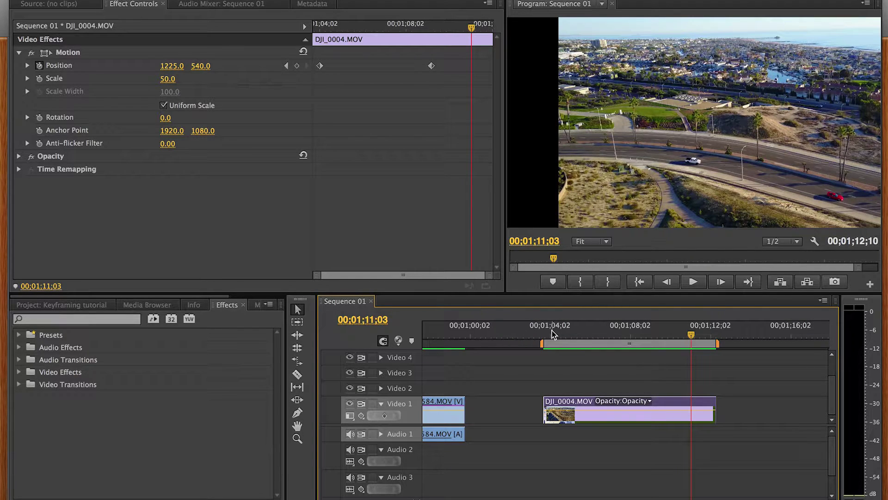
left_click_drag(553, 333, 548, 334)
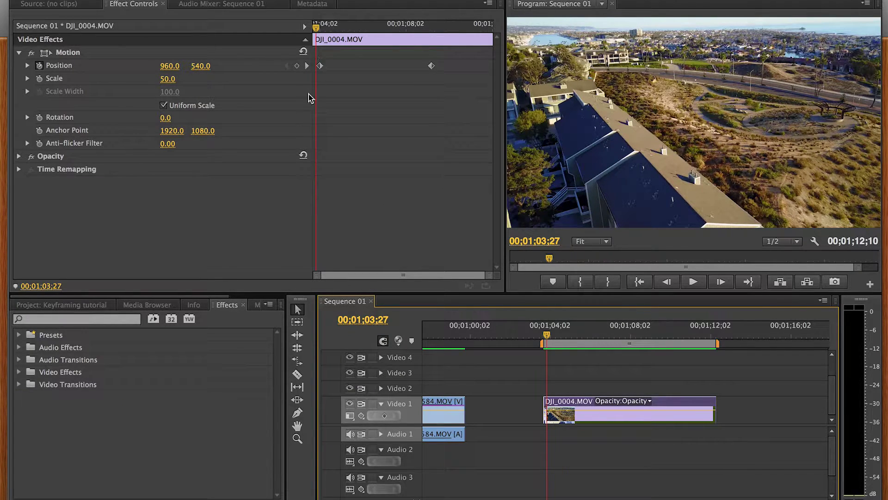
- Keyframe Scale at both Position keyframe times, growing it from 50.0 to 67.0
left_click(308, 67)
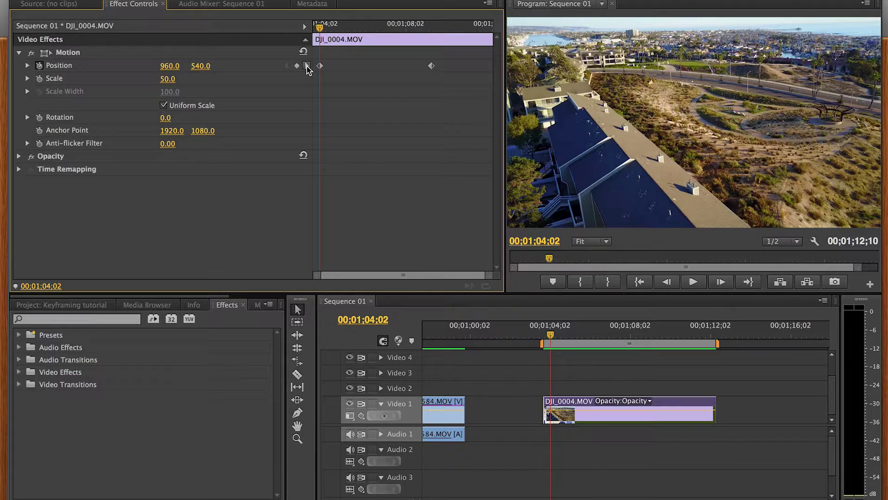
left_click(307, 67)
left_click(286, 66)
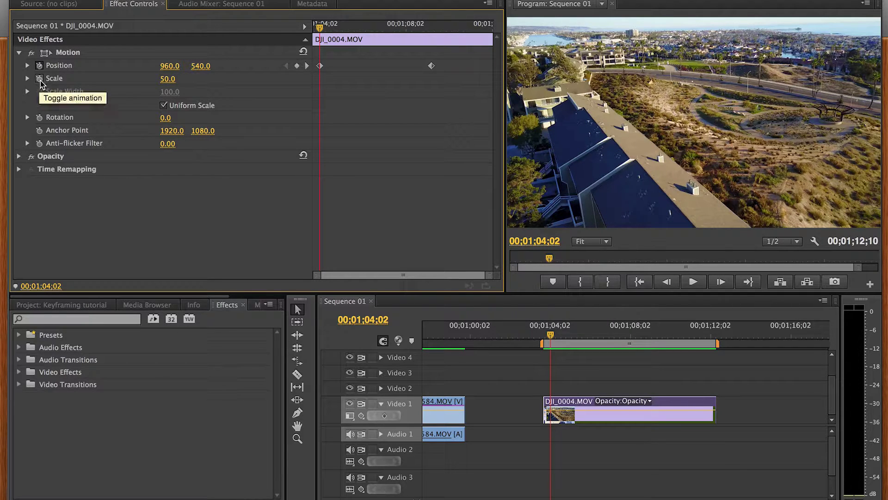
left_click(40, 80)
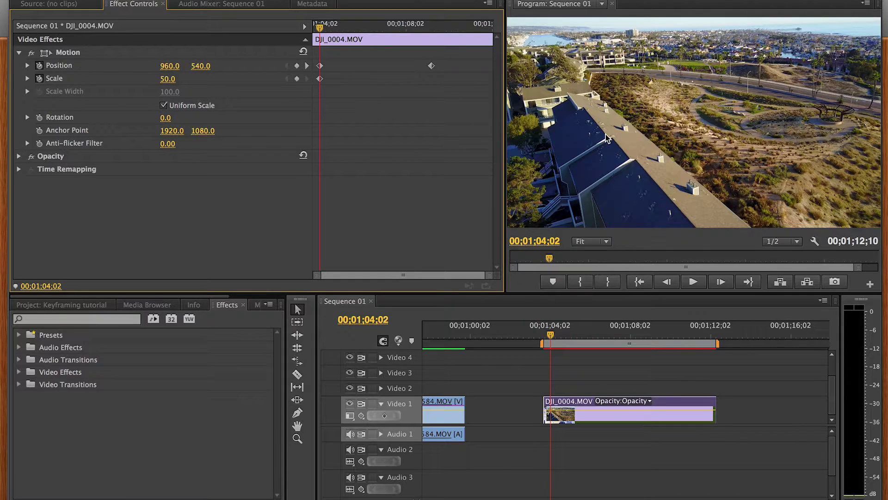
left_click(307, 66)
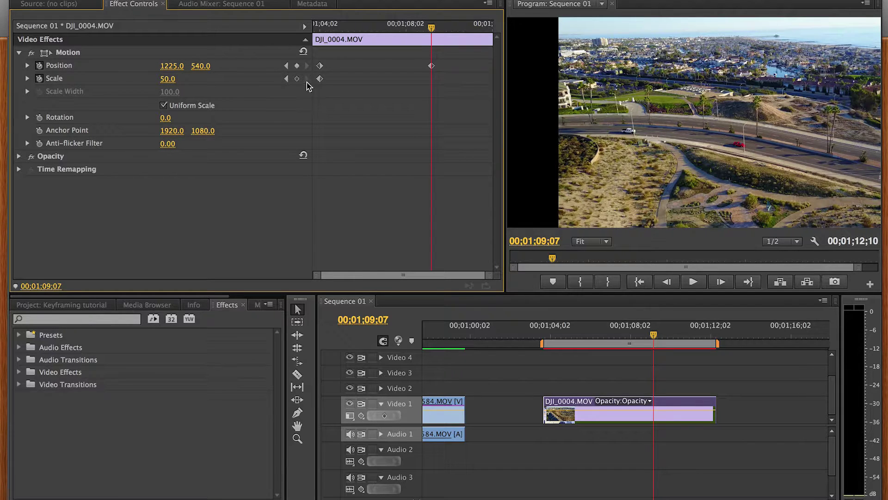
left_click(297, 79)
left_click_drag(168, 83, 174, 83)
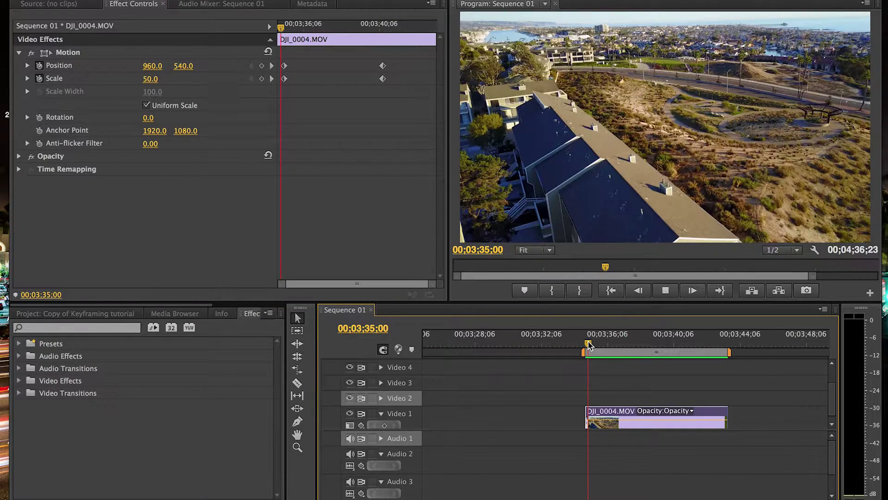
key("space")
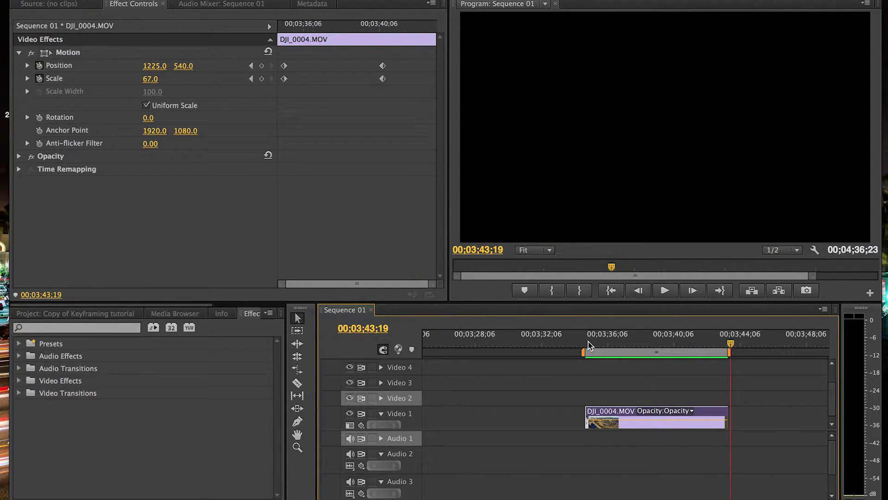
left_click(589, 344)
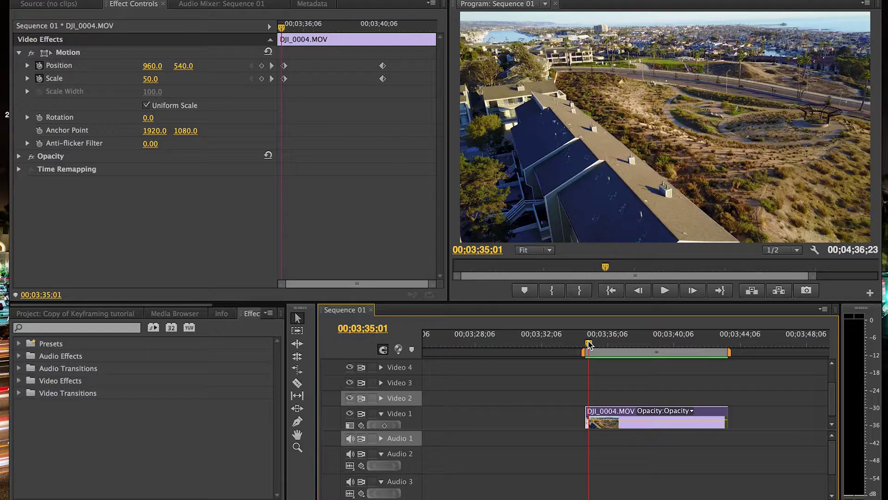
left_click(133, 6)
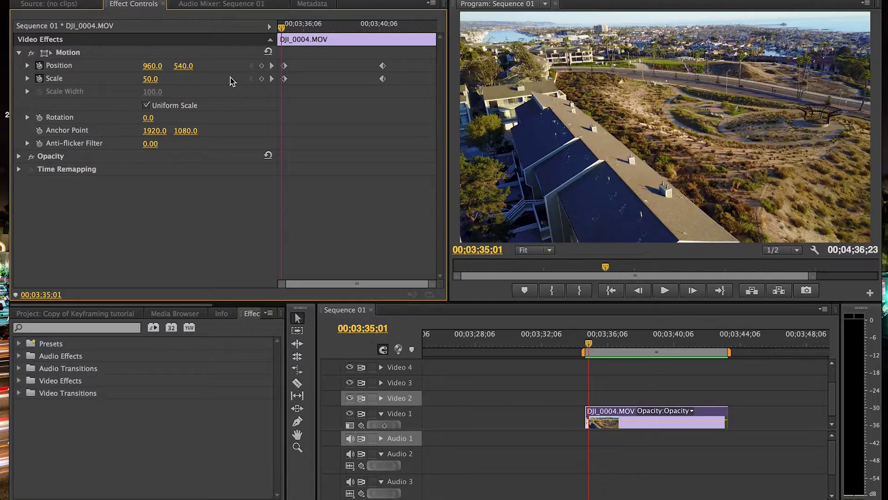
mouse_move(283, 26)
left_mouse_down()
mouse_move(391, 32)
mouse_move(280, 35)
left_mouse_up()
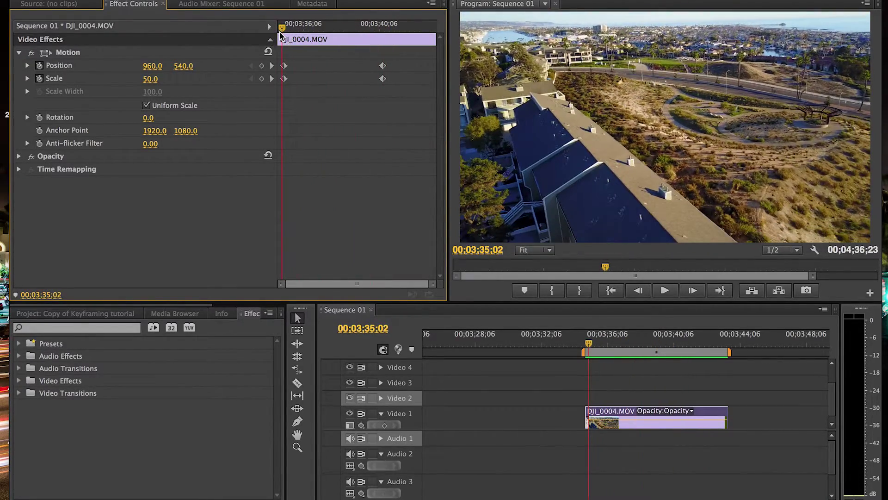
left_click(28, 67)
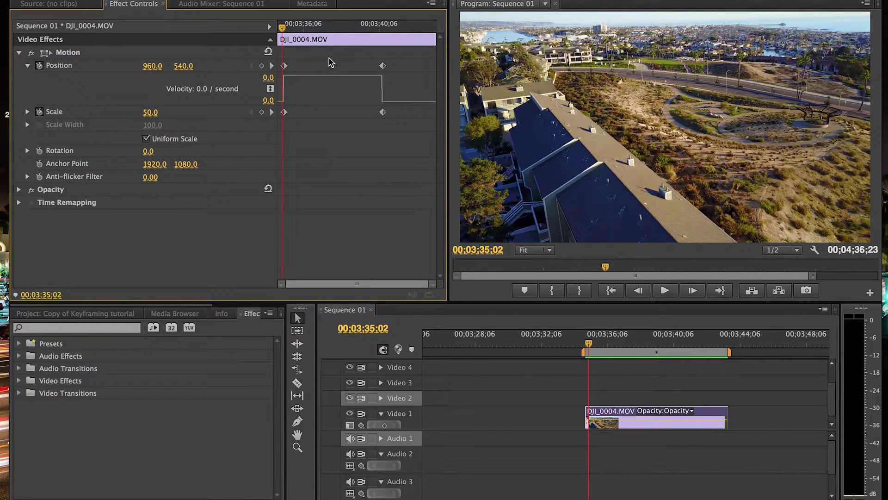
- Scrub through the move, then drag the first Position keyframe's Bezier handle for a 51.2-per-second velocity peak
left_click(282, 30)
left_click_drag(282, 29, 391, 38)
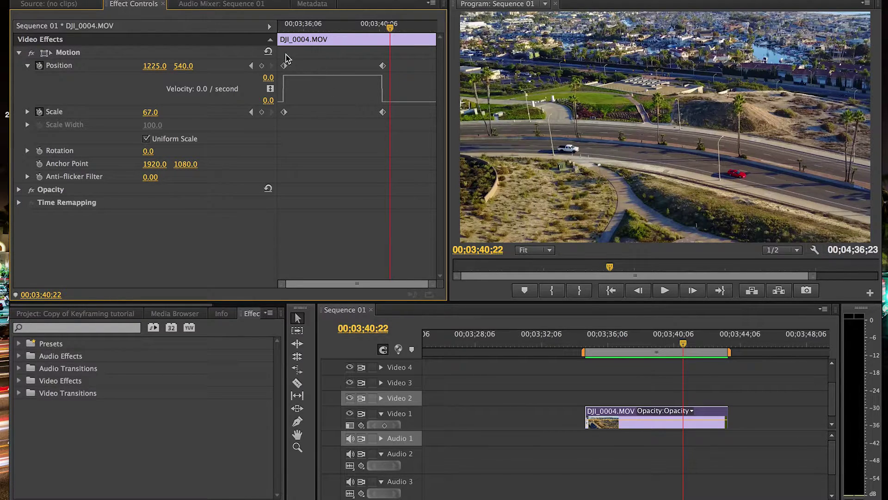
left_click_drag(283, 55, 383, 67)
- Apply Ease In to the second Position keyframe and round the velocity curve to a 68.9 peak
right_click(383, 67)
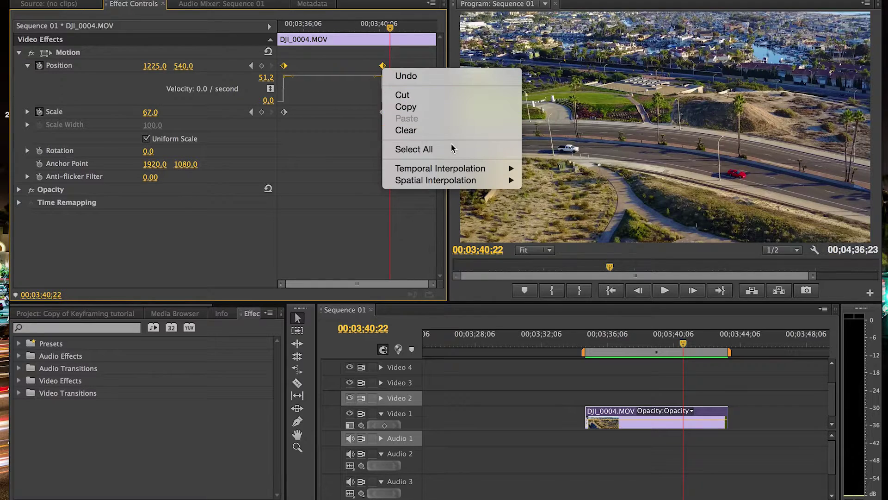
mouse_move(452, 170)
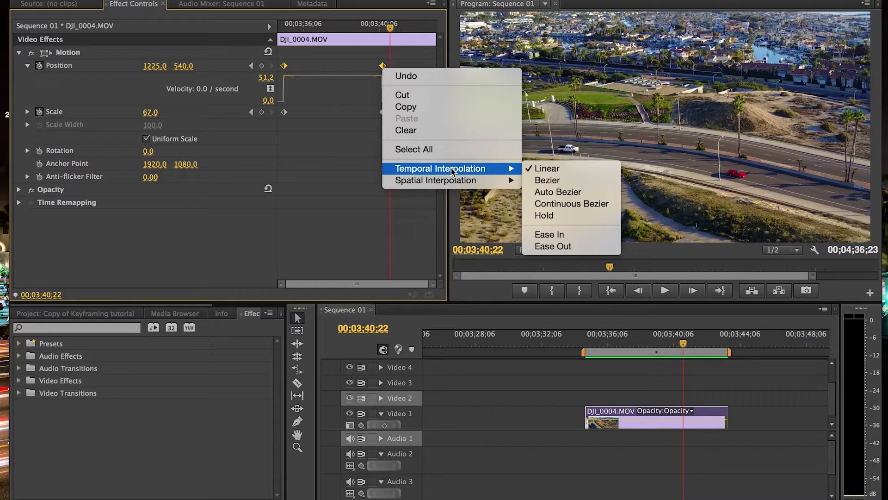
left_click(558, 238)
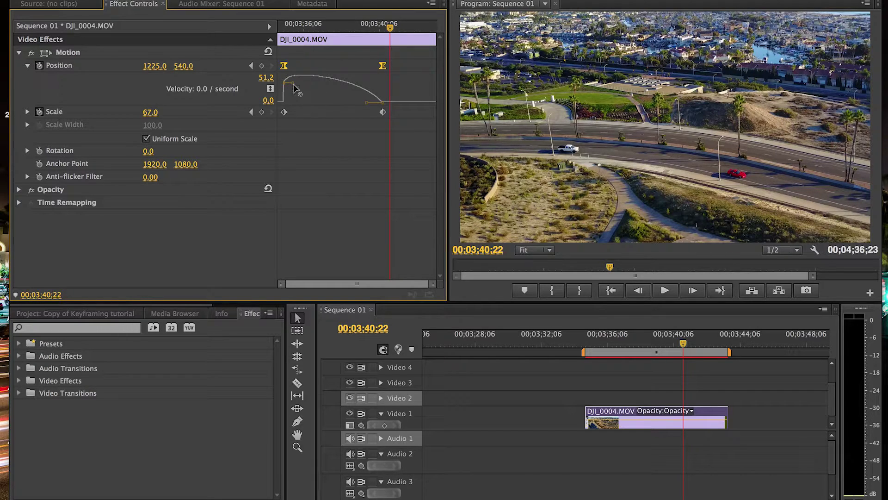
left_click_drag(294, 87, 298, 104)
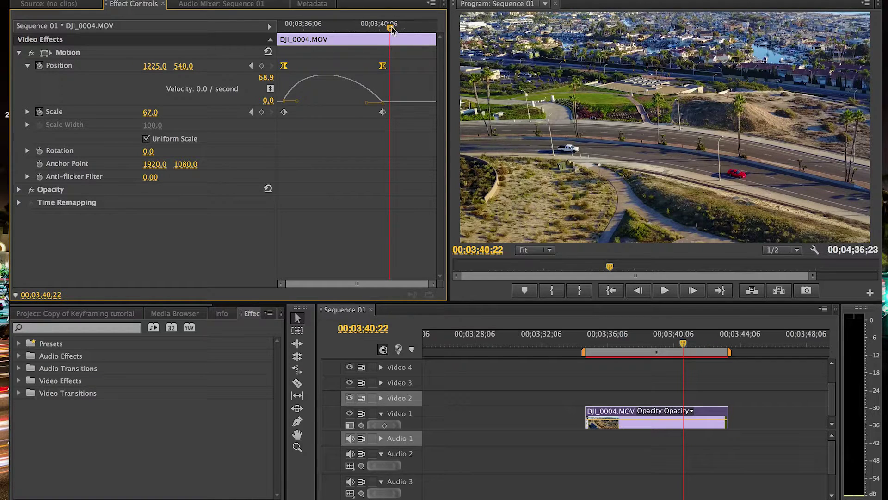
mouse_move(390, 27)
left_mouse_down()
mouse_move(284, 33)
mouse_move(386, 39)
left_mouse_up()
- Scroll to the second DJI_0004.MOV clip and play its eased move twice from the clip's start
scroll(754, 386, "right", 3)
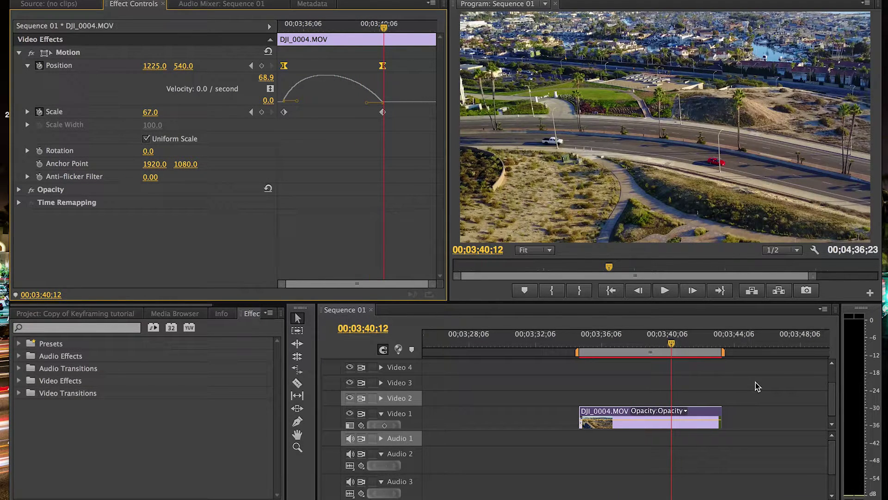
scroll(754, 386, "right", 3)
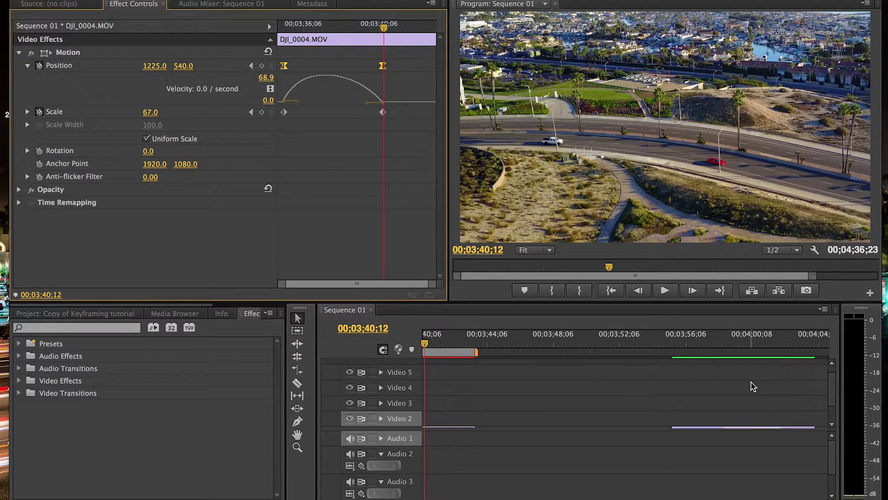
left_click(677, 344)
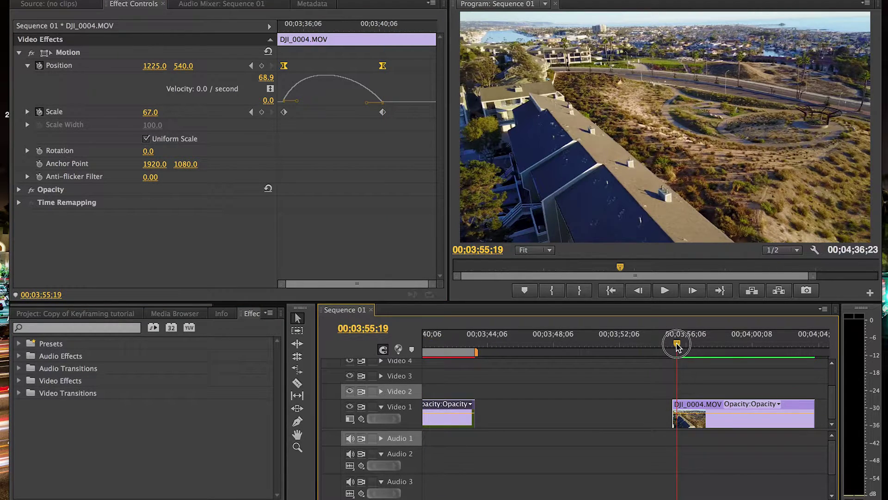
key("space")
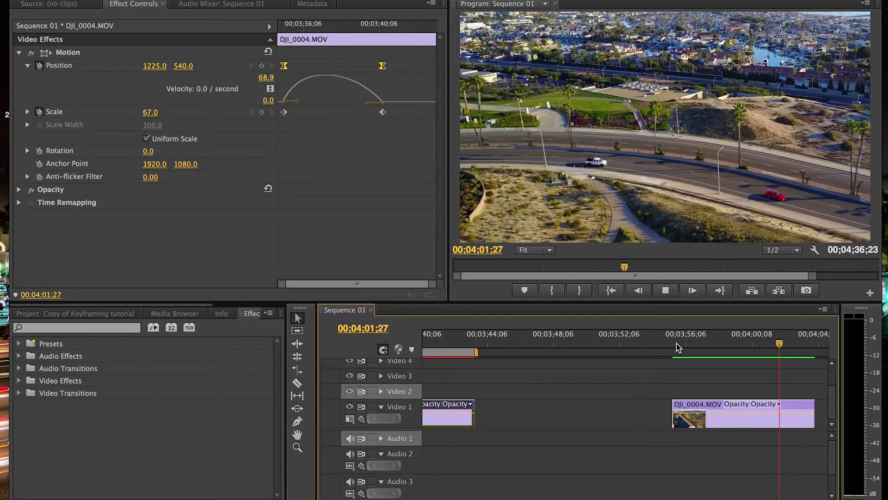
key("space")
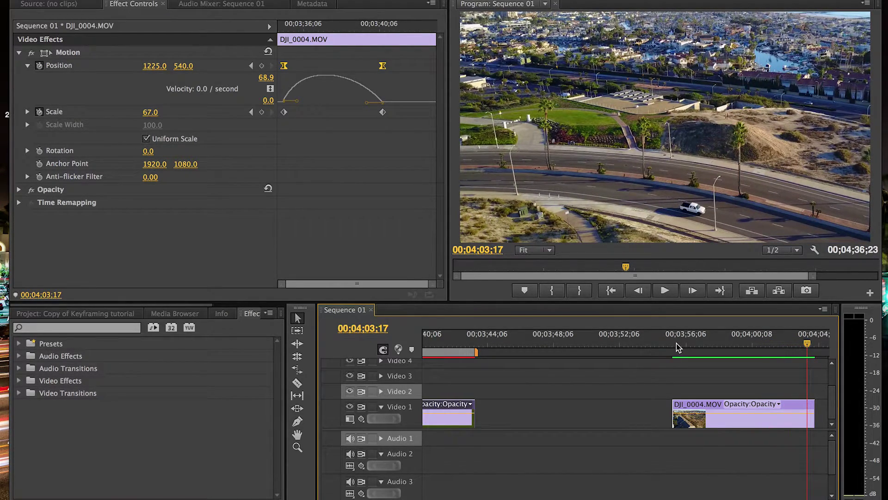
left_click(677, 345)
key("space")
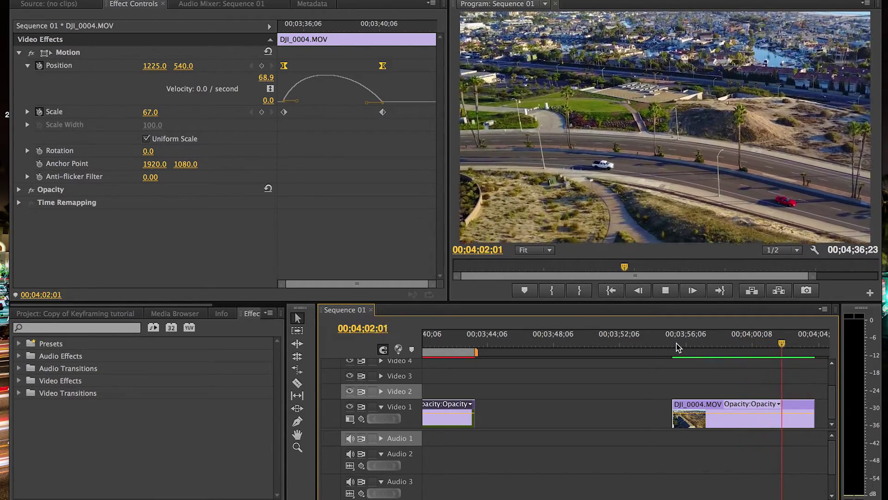
key("space")
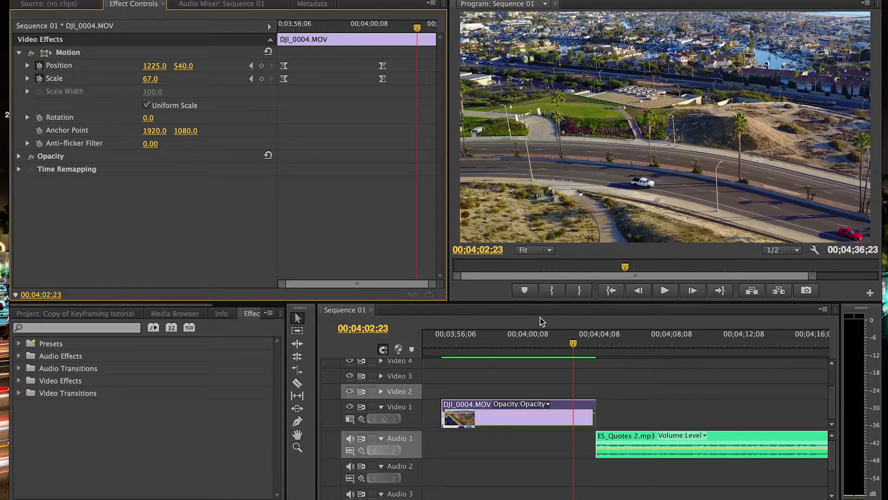
- Add volume keyframes at the ES_Quotes 2.mp3 start and about three seconds later, lowering the second to about -8.29 dB
left_click_drag(619, 342, 623, 343)
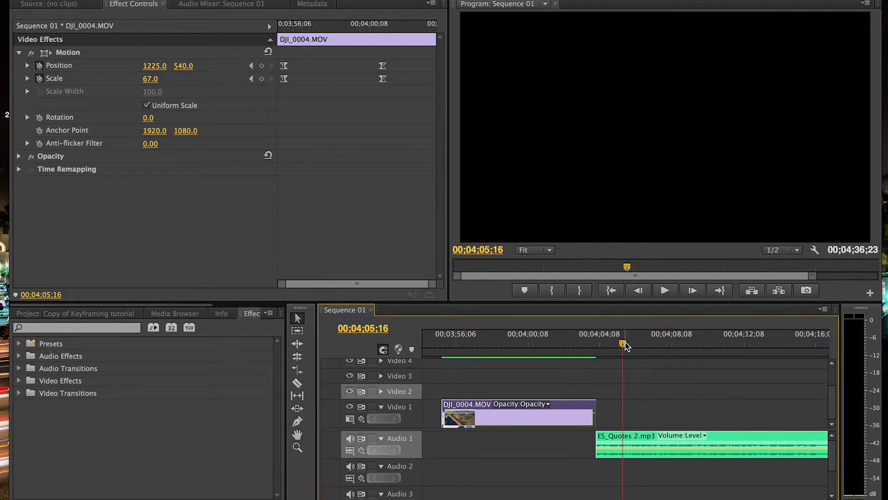
left_click(637, 440)
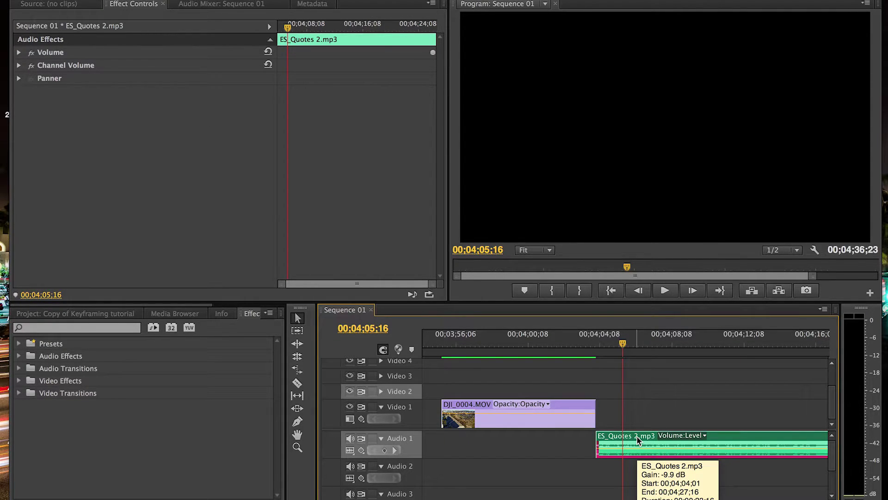
left_click(383, 450)
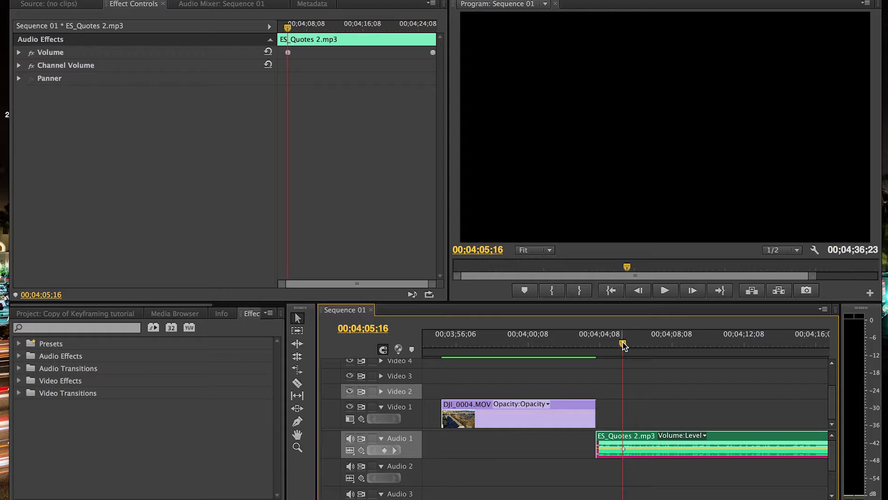
left_click_drag(623, 342, 681, 345)
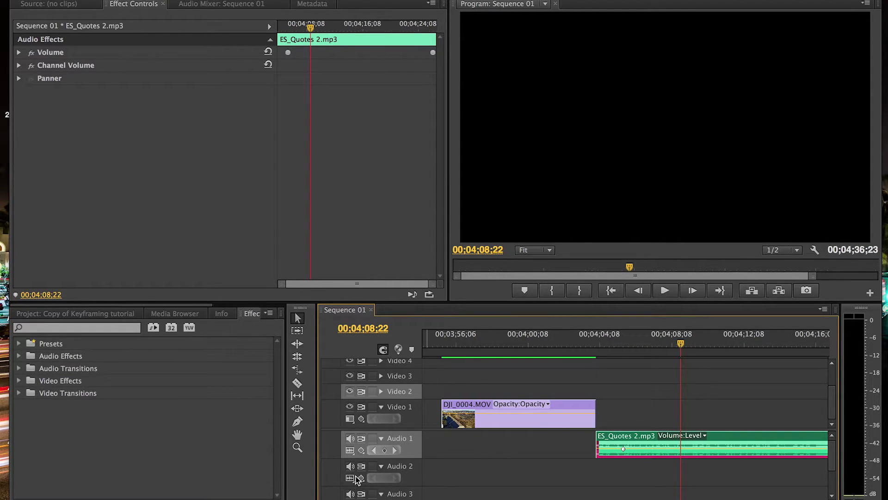
left_click(385, 450)
left_click_drag(681, 449, 683, 449)
mouse_move(684, 454)
left_click(468, 406)
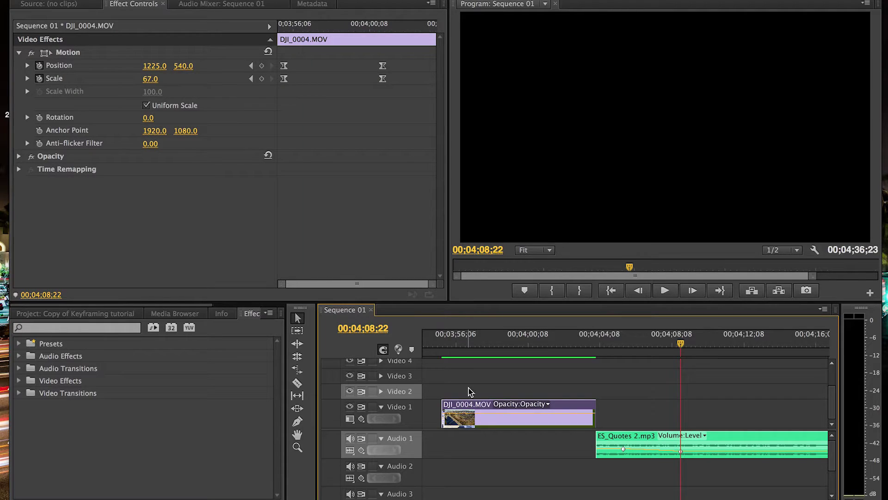
left_click(475, 343)
left_click_drag(475, 343, 473, 344)
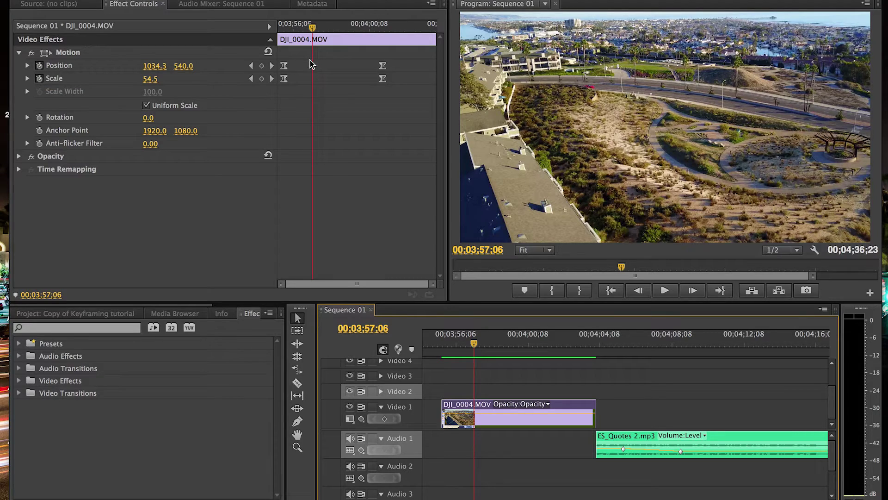
left_click(39, 78)
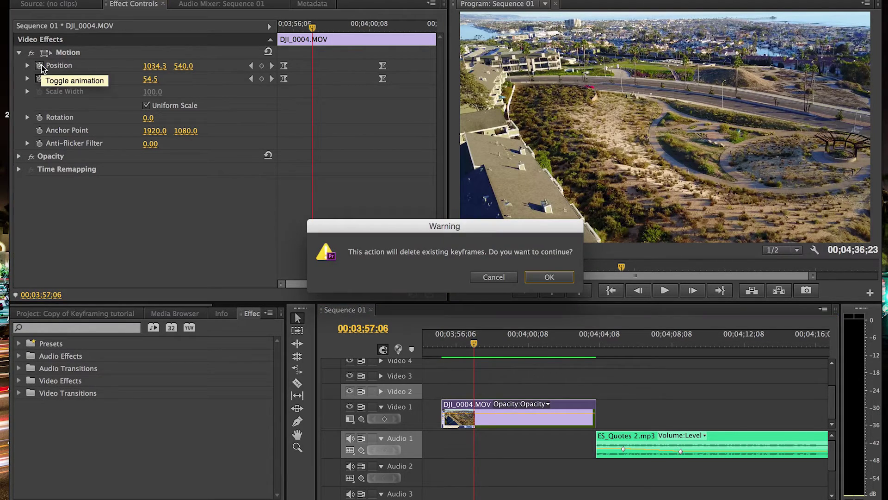
left_click(549, 277)
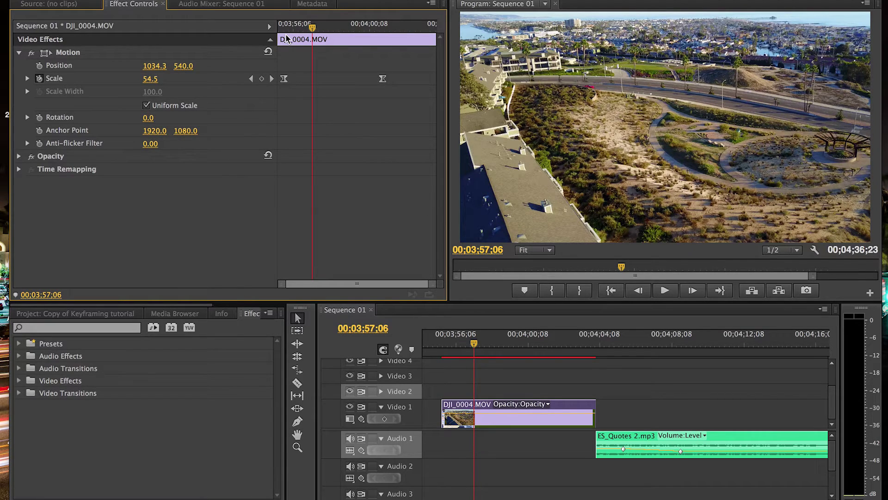
key("ctrl+z")
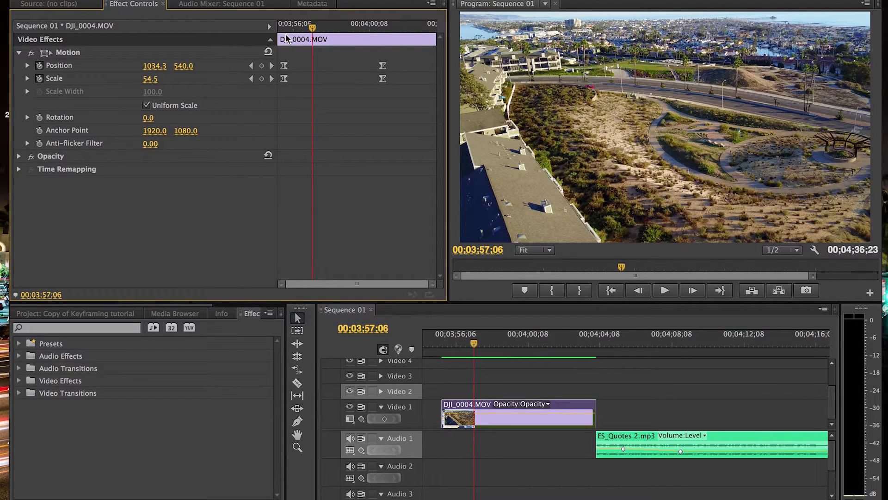